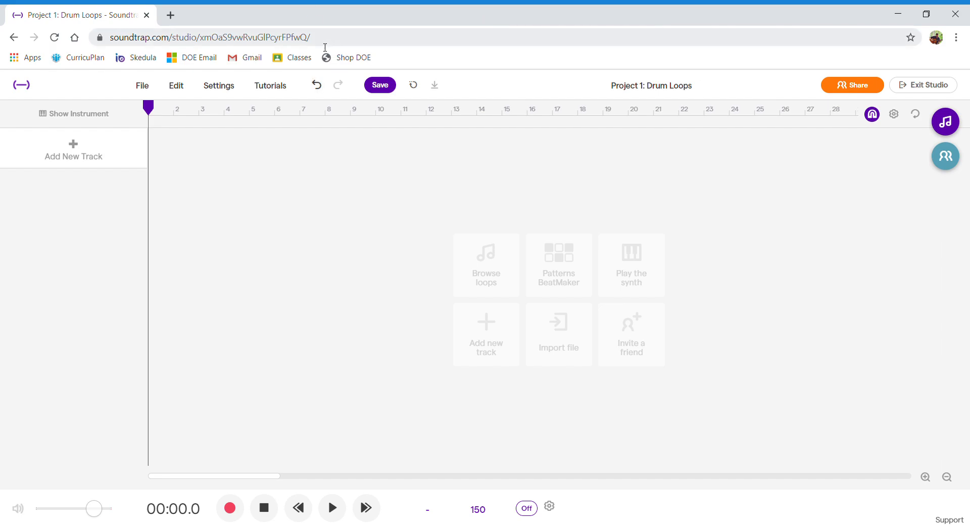
Open the loop library and preview the loop Beat - How Low 2
click(392, 87)
click(945, 122)
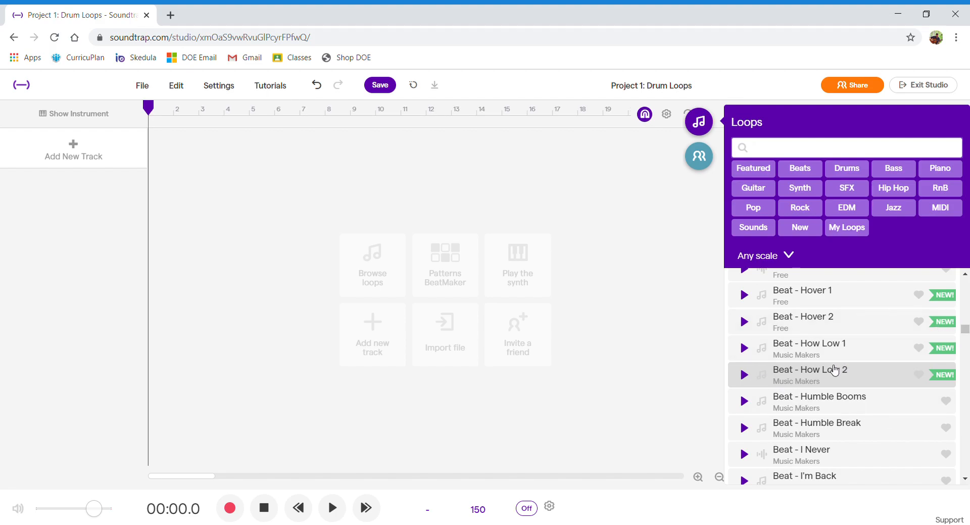
click(824, 379)
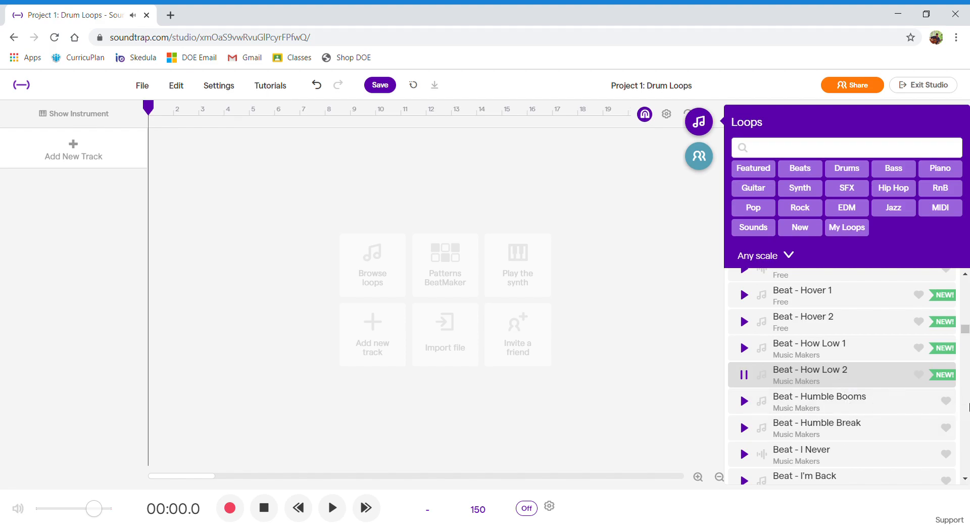
Browse further through the loop library and preview Guitar - Acoustic Finger Bm and Synth - Hip Hop Drizzle 1
scroll(867, 339, down, 7)
drag(964, 331, 963, 400)
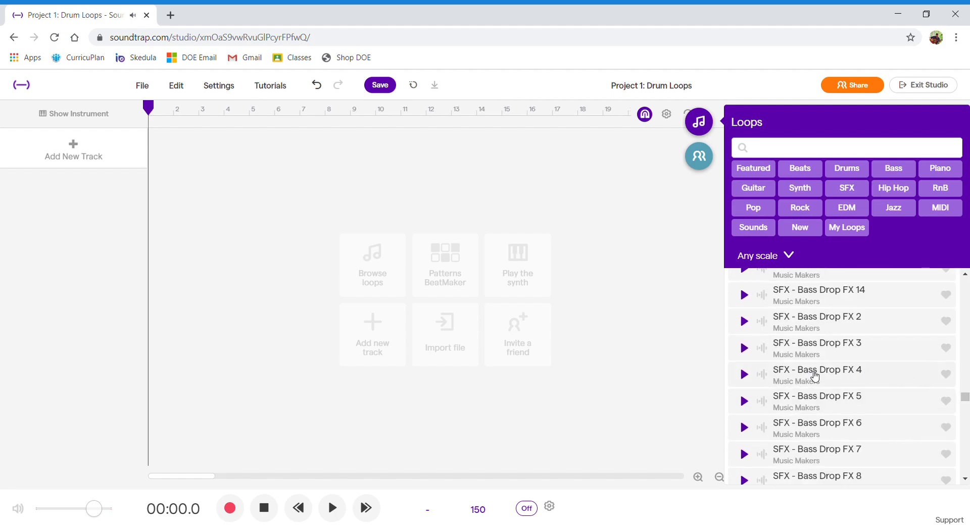
scroll(811, 374, up, 7)
drag(965, 398, 965, 374)
click(836, 340)
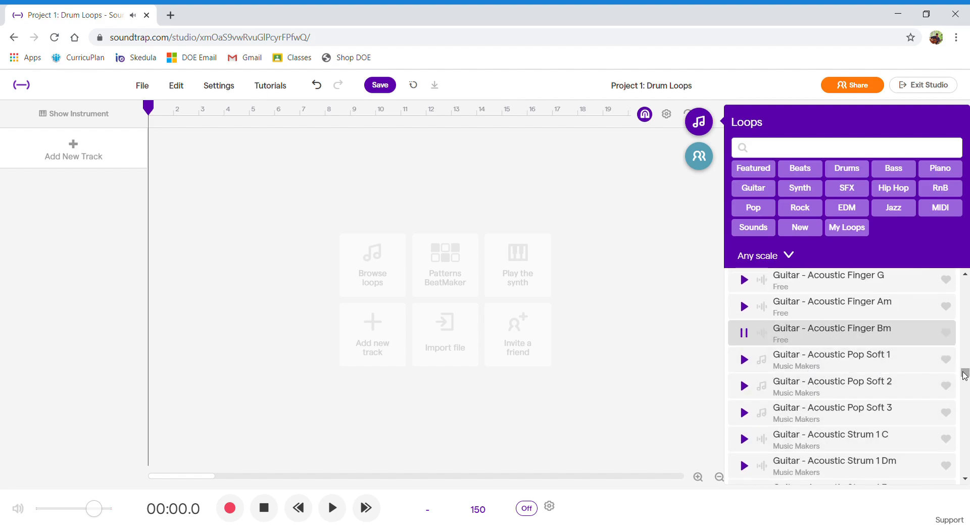
drag(965, 375, 962, 432)
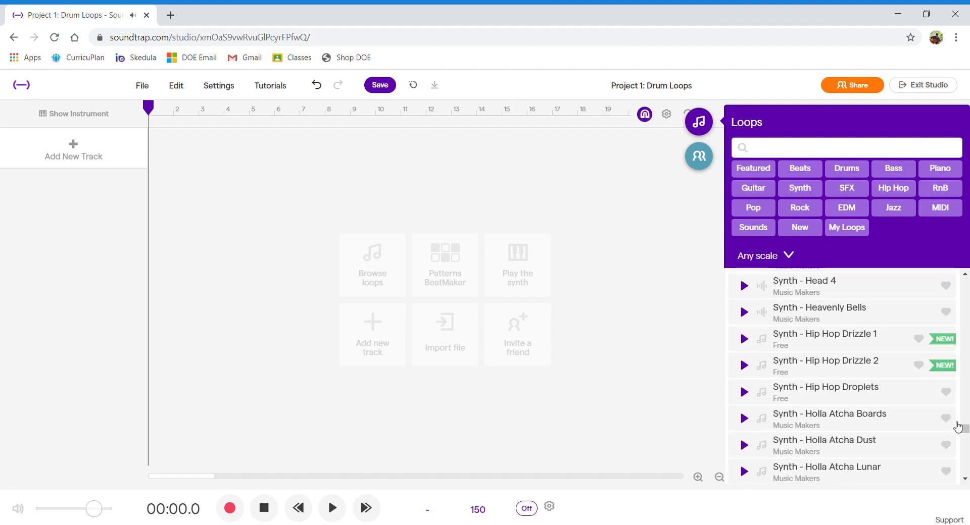
click(807, 336)
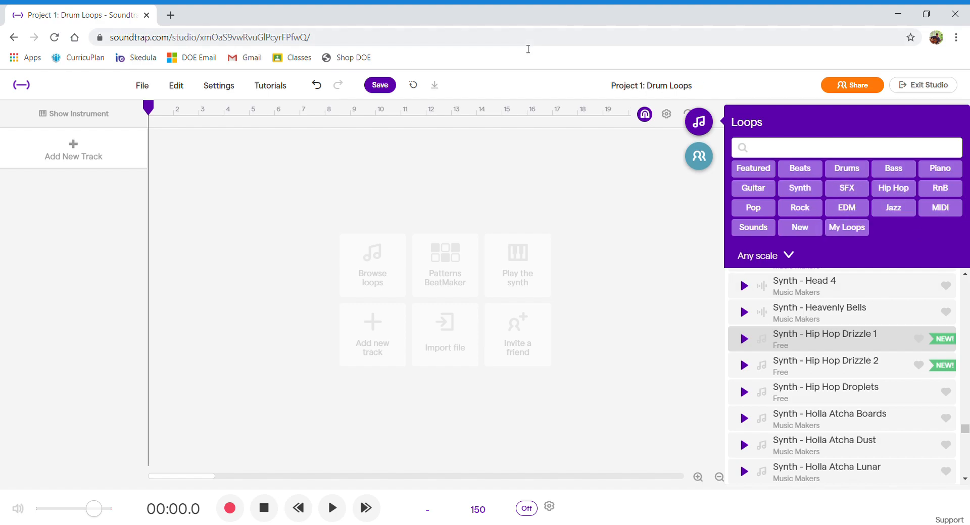
Filter the loop library by the Drums and Hip Hop categories
click(841, 174)
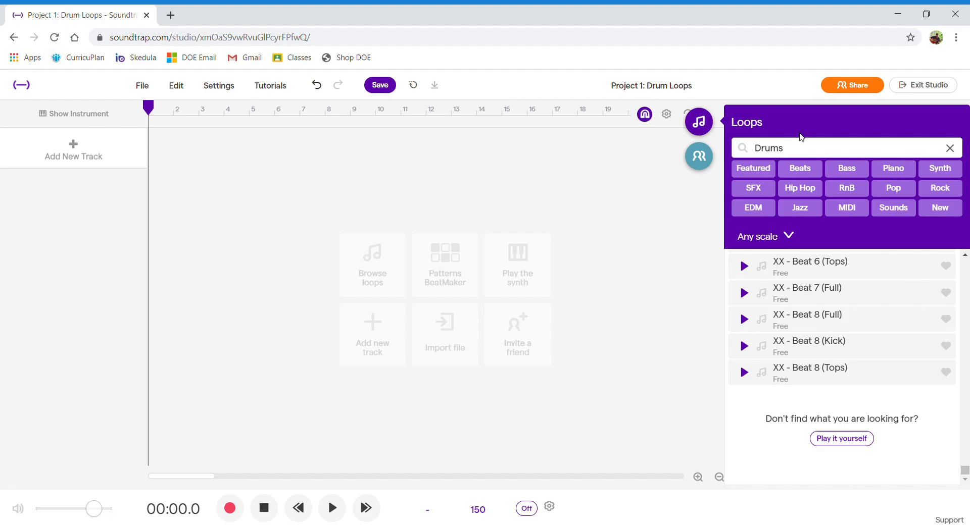
scroll(841, 376, up, 15)
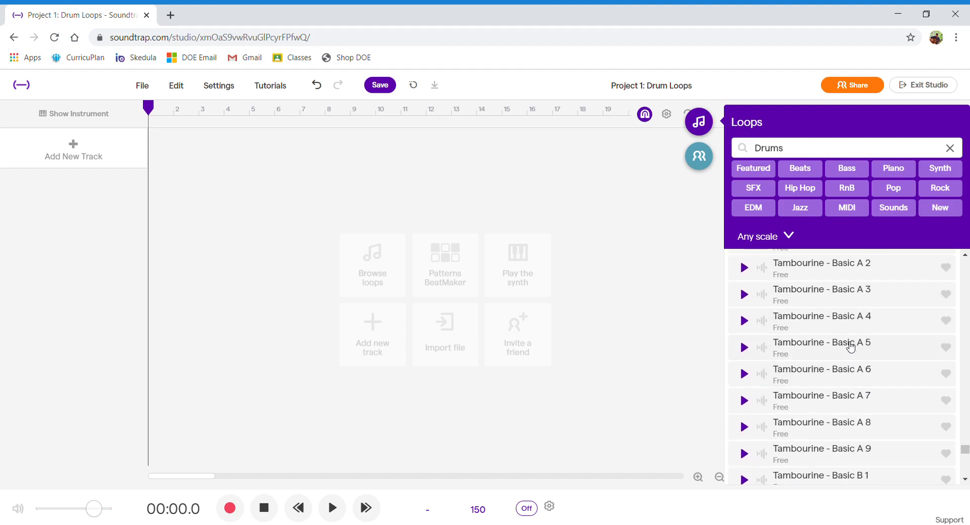
drag(965, 451, 965, 268)
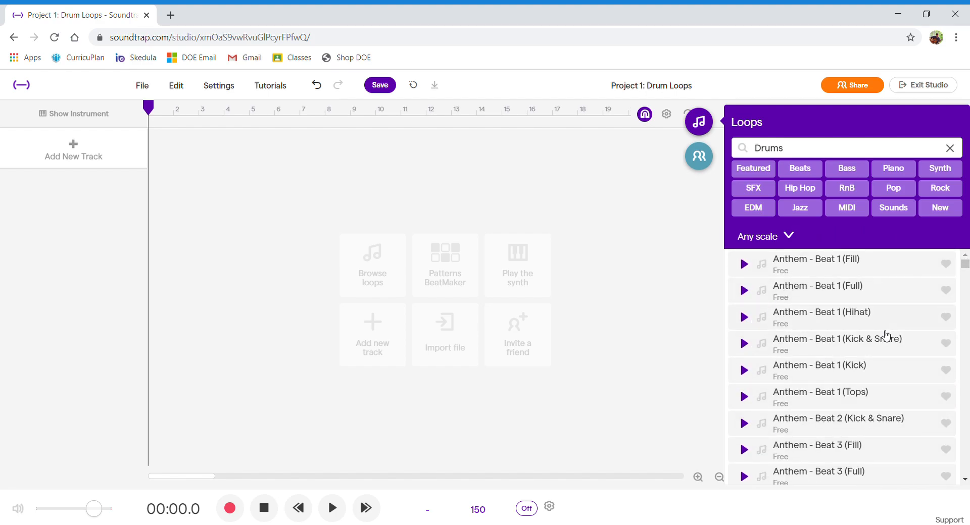
scroll(861, 353, down, 10)
scroll(779, 394, up, 10)
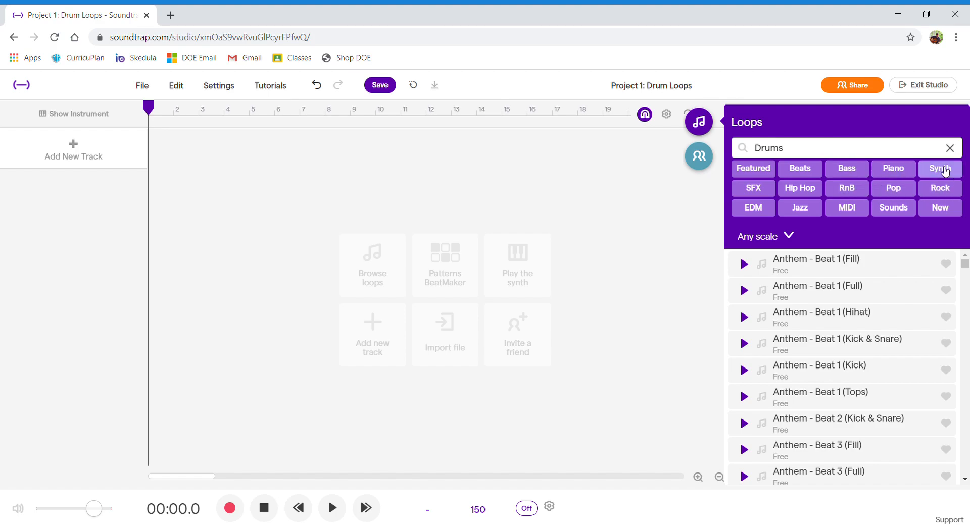
click(809, 196)
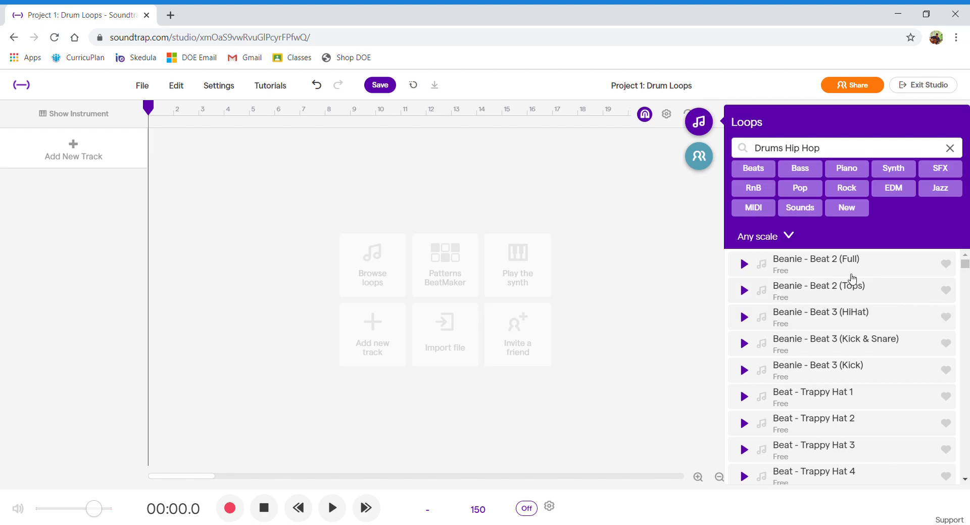
Preview the filtered loops Beats - Latin On Top Bass and Brampton - 808 & Drums 1
scroll(778, 353, down, 8)
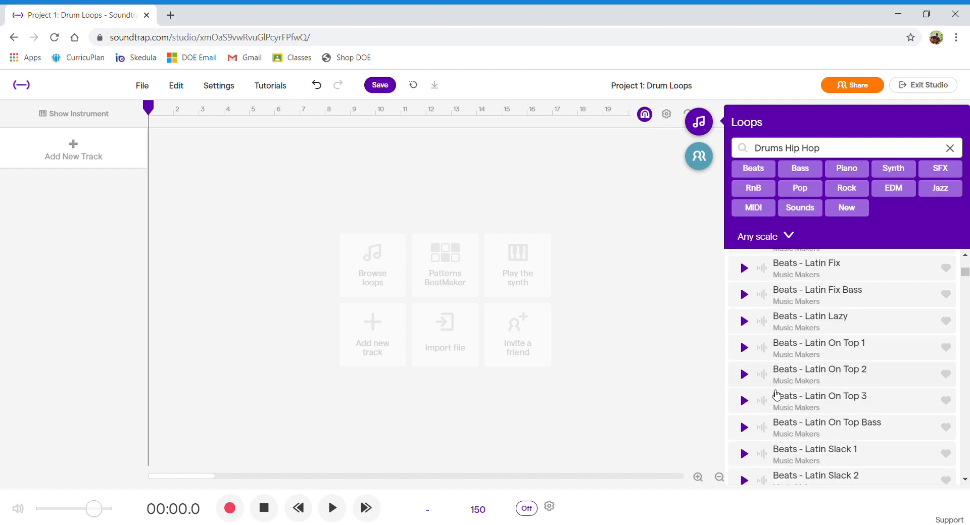
click(744, 352)
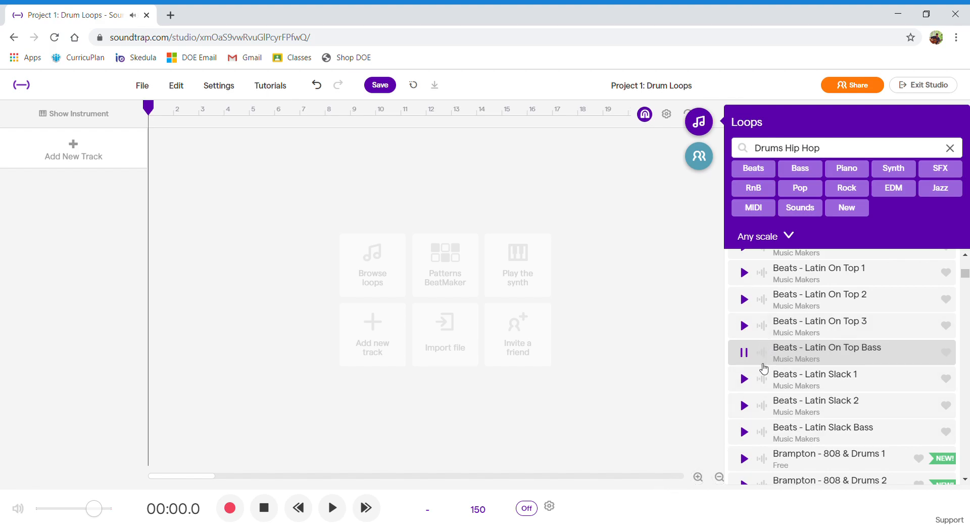
scroll(772, 454, down, 1)
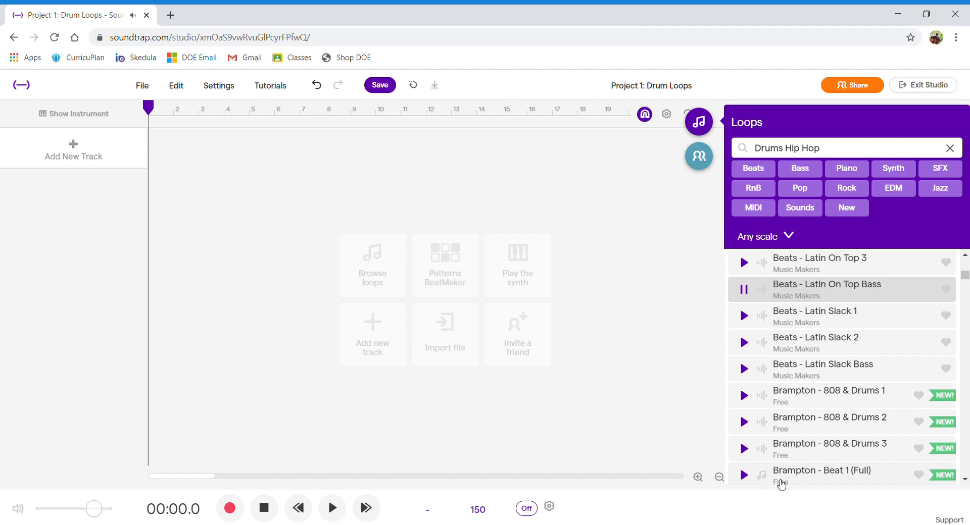
click(744, 395)
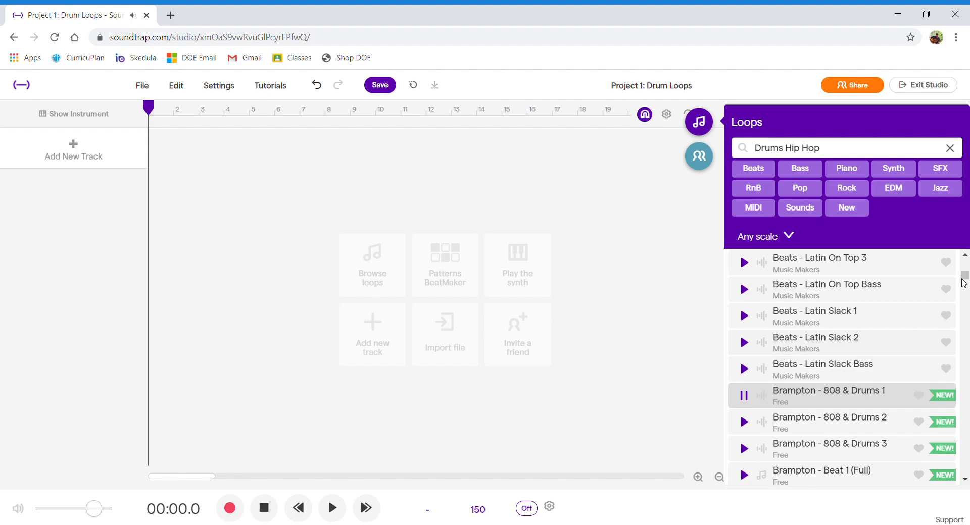
Preview Beanie - Beat 2 (Full) and add it to the timeline as a new track starting at bar 1
drag(963, 283, 964, 263)
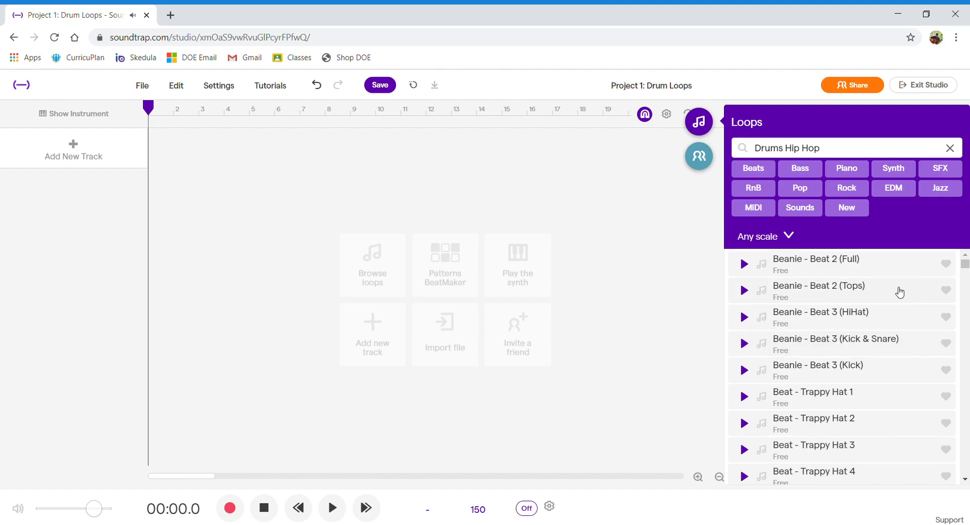
click(743, 263)
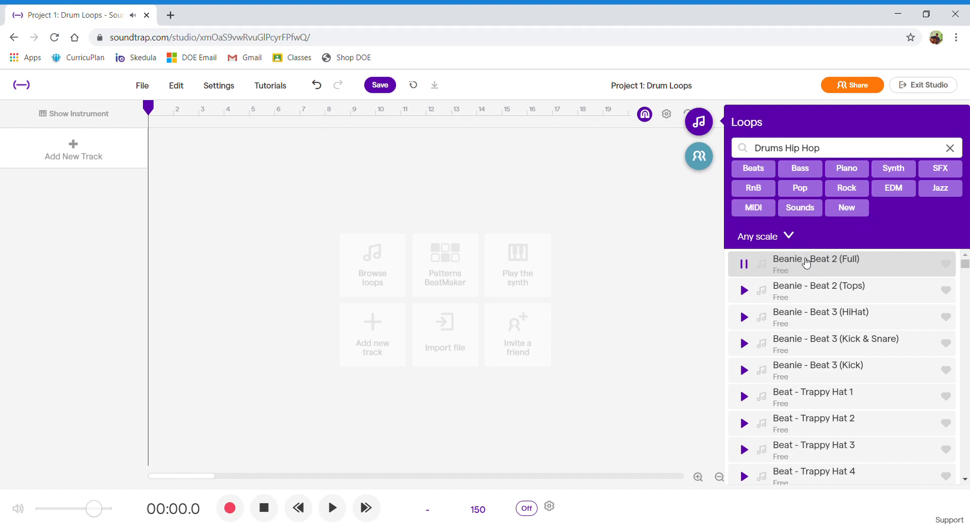
drag(836, 271, 153, 155)
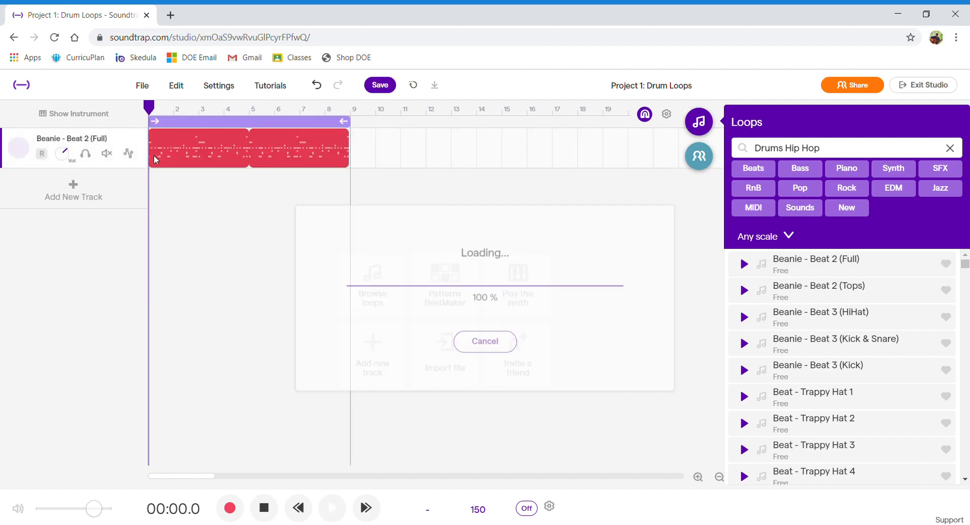
Play the Beanie - Beat 2 (Full) track, stop it, resume from the same position and stop again
key(space)
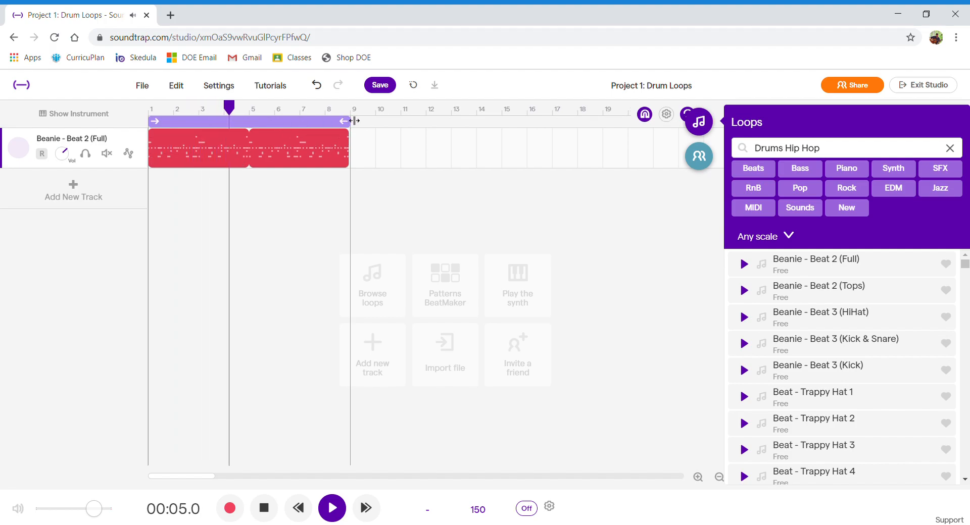
mouse_move(353, 122)
mouse_down()
mouse_move(429, 121)
mouse_move(349, 121)
mouse_up()
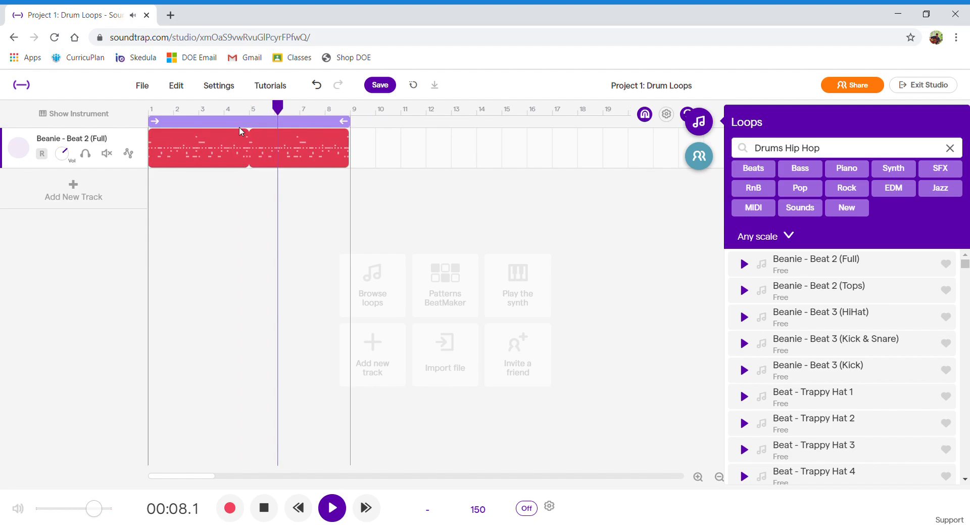
click(265, 509)
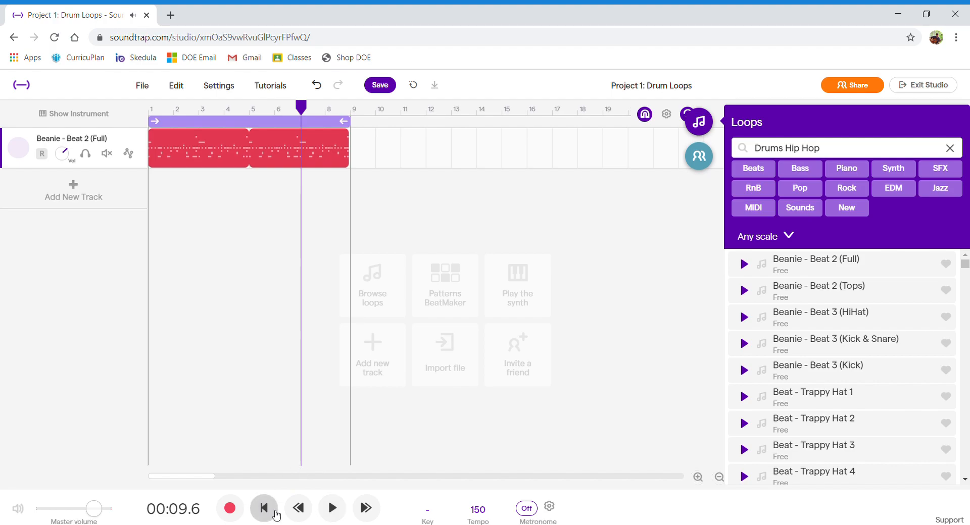
click(332, 508)
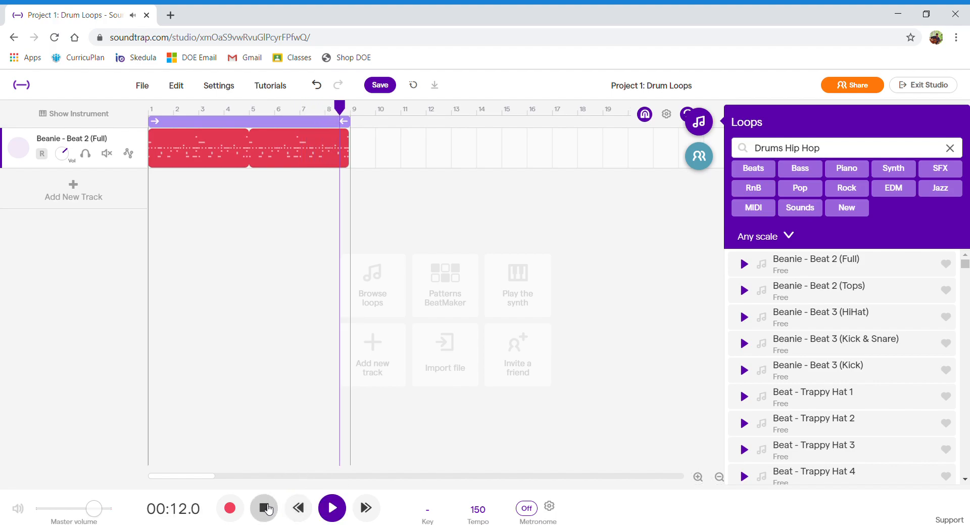
click(264, 507)
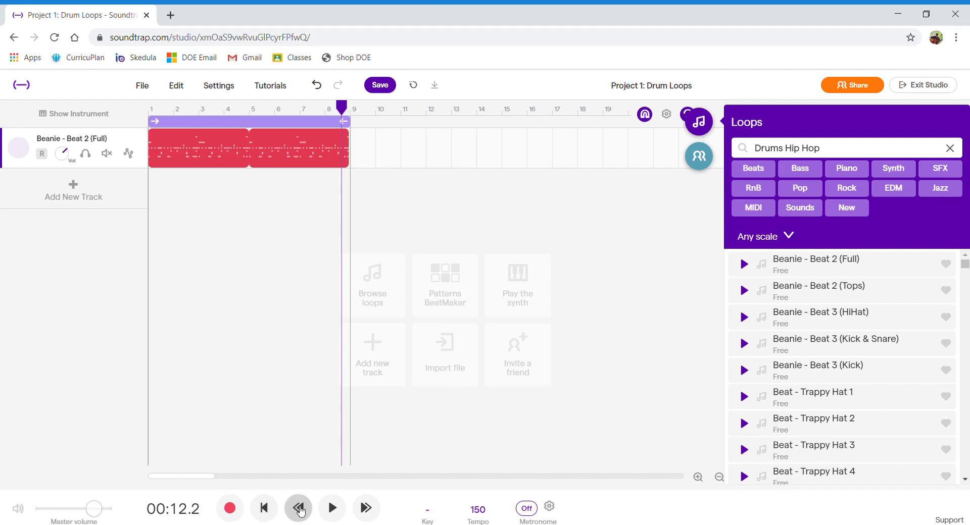
Rewind the playhead to the beginning, play the first bars, and fast-forward through the loop
click(298, 511)
click(298, 511)
click(297, 511)
click(298, 511)
click(298, 511)
click(298, 511)
click(298, 511)
click(298, 511)
click(333, 511)
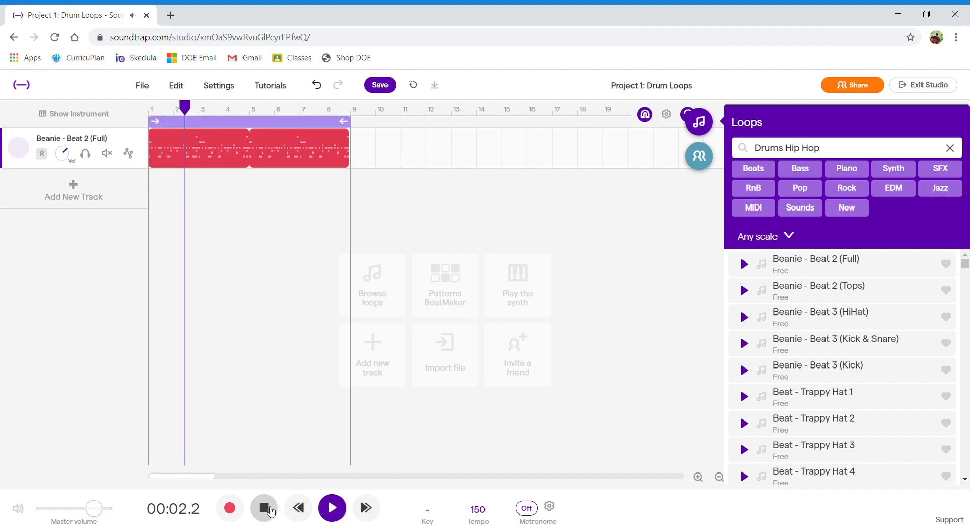
click(332, 510)
click(373, 513)
click(368, 510)
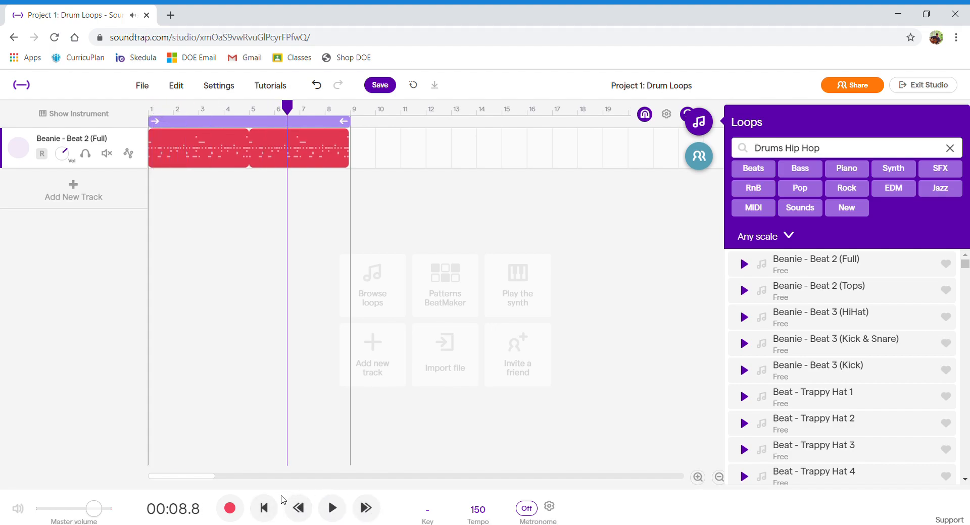
Return the playhead directly to the start of the project, play the beat briefly and stop it
click(264, 509)
click(333, 509)
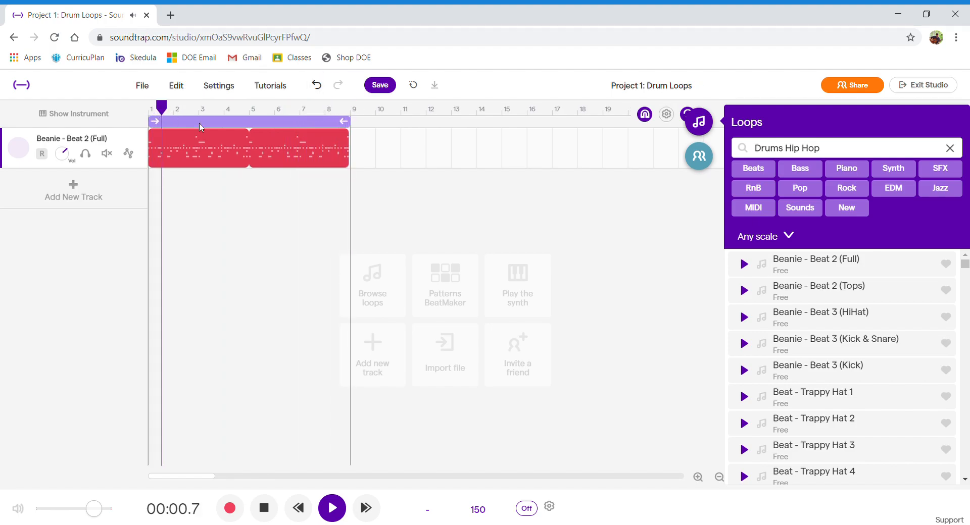
click(272, 512)
Move the playhead back and forth between bars 2 and 7, return it to bar 1, play the beat and stop
drag(197, 109, 305, 106)
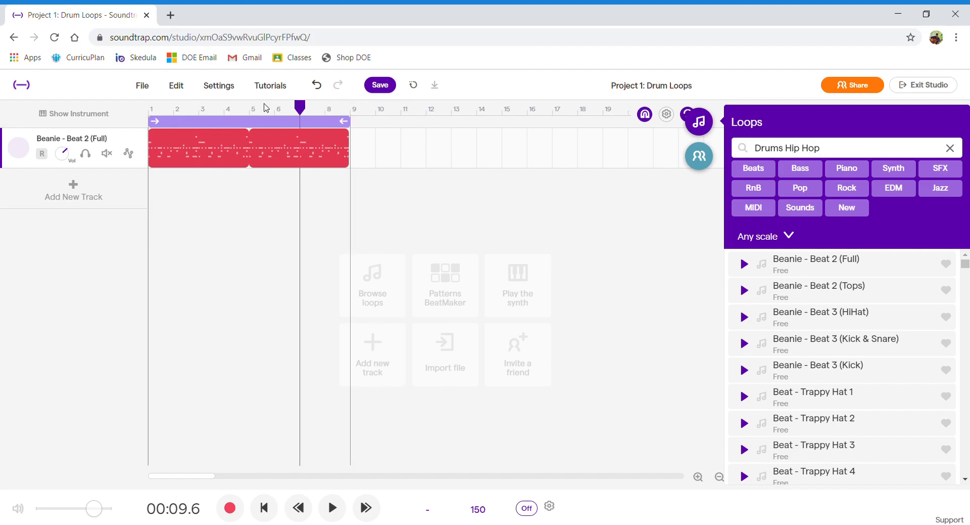
click(191, 112)
drag(314, 106, 172, 111)
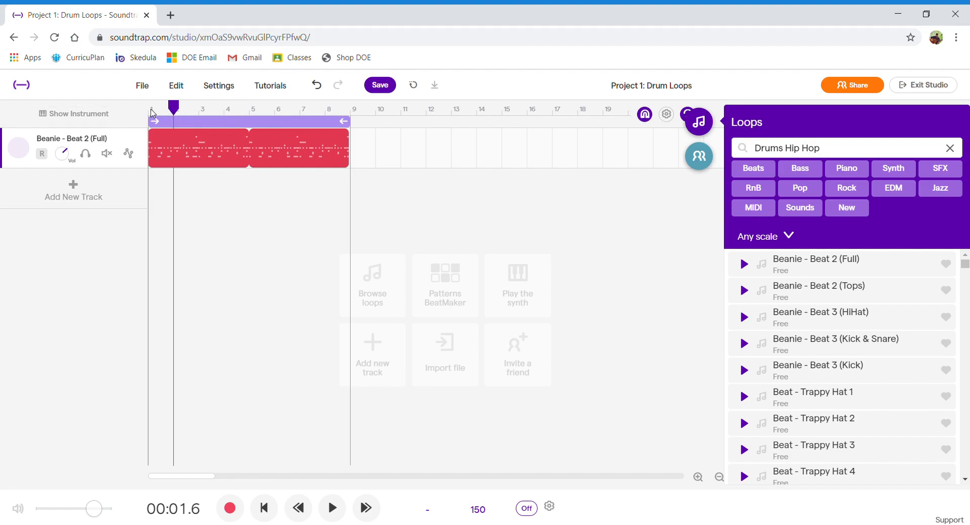
click(295, 116)
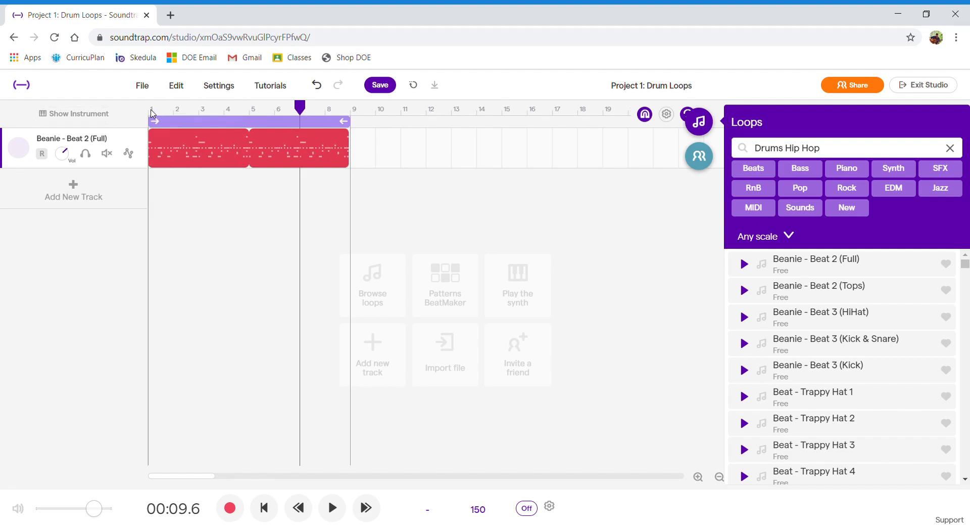
click(152, 112)
click(329, 508)
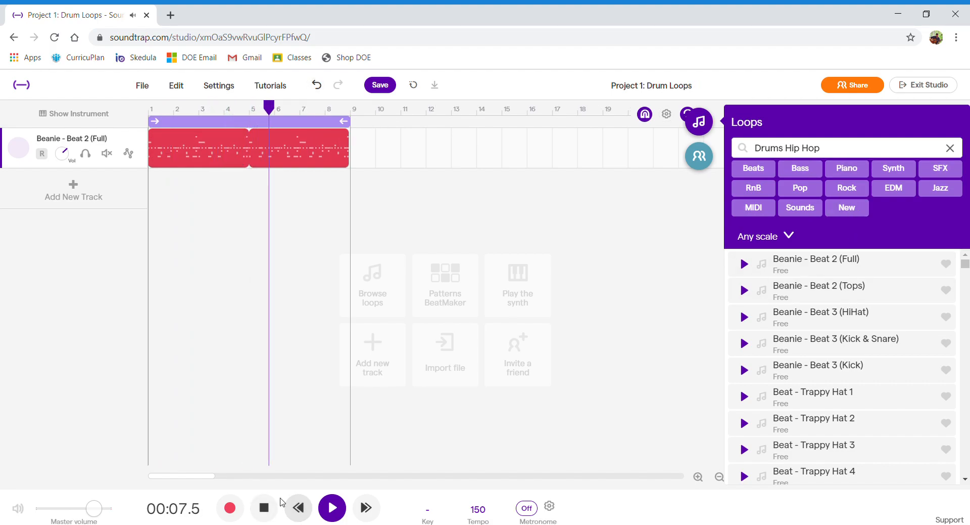
click(264, 508)
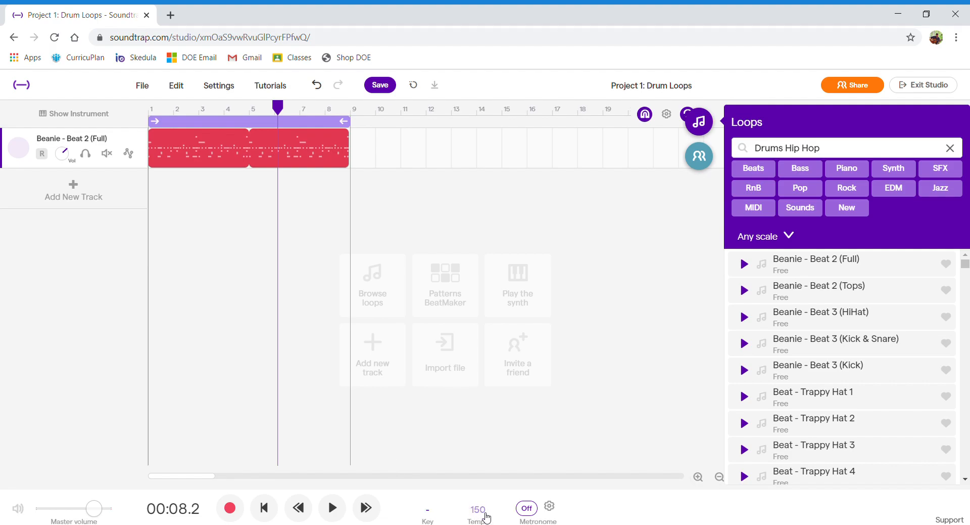
Set the project tempo to 170 BPM and play the beat from bar 1
click(477, 510)
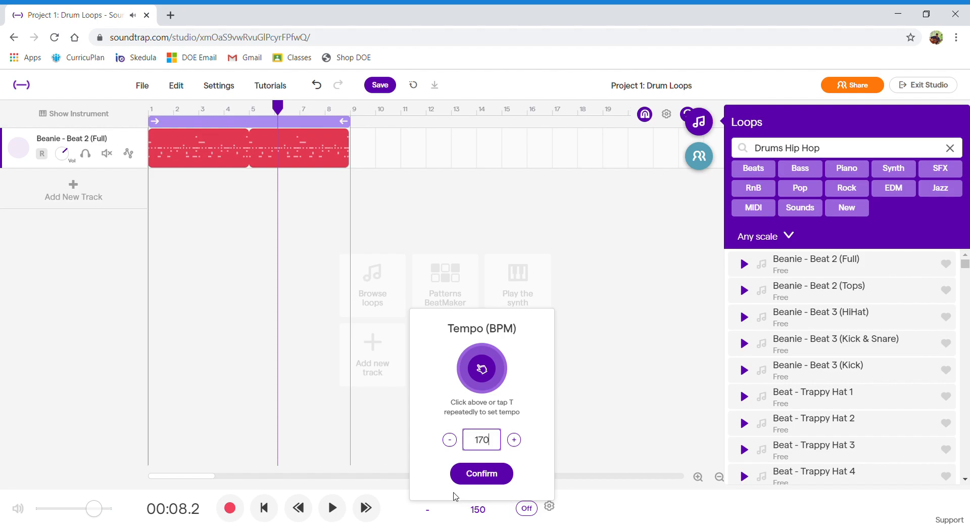
click(466, 473)
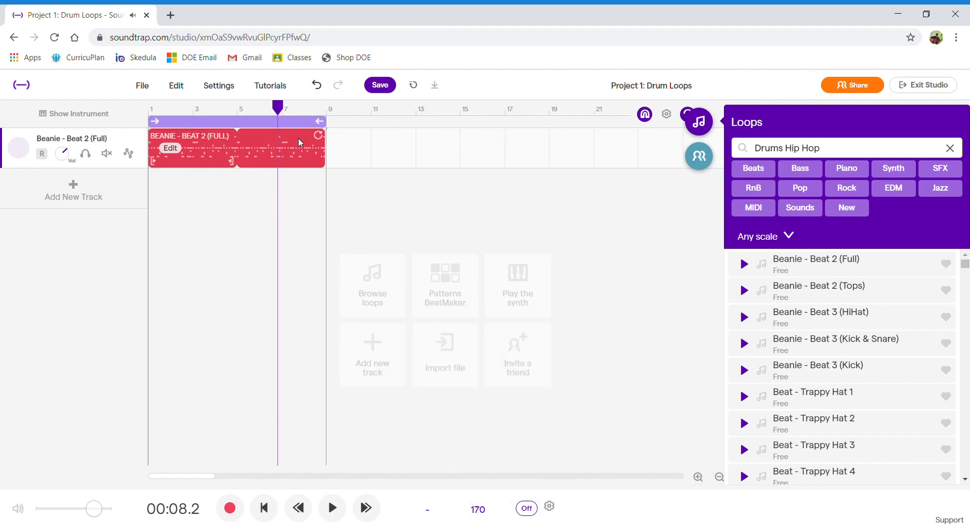
drag(278, 111, 103, 112)
click(335, 512)
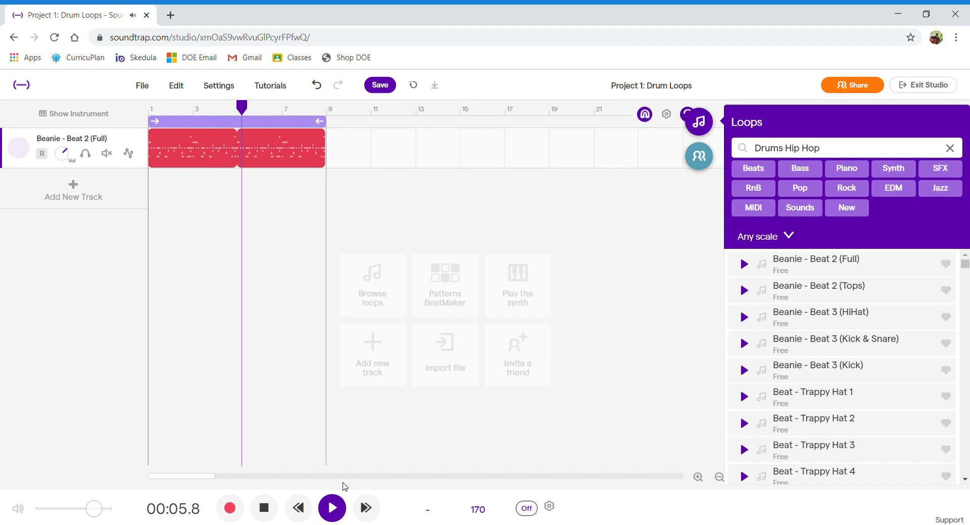
click(278, 509)
Set the project tempo to 200 BPM, then play the beat from bar 1 and stop it
click(492, 514)
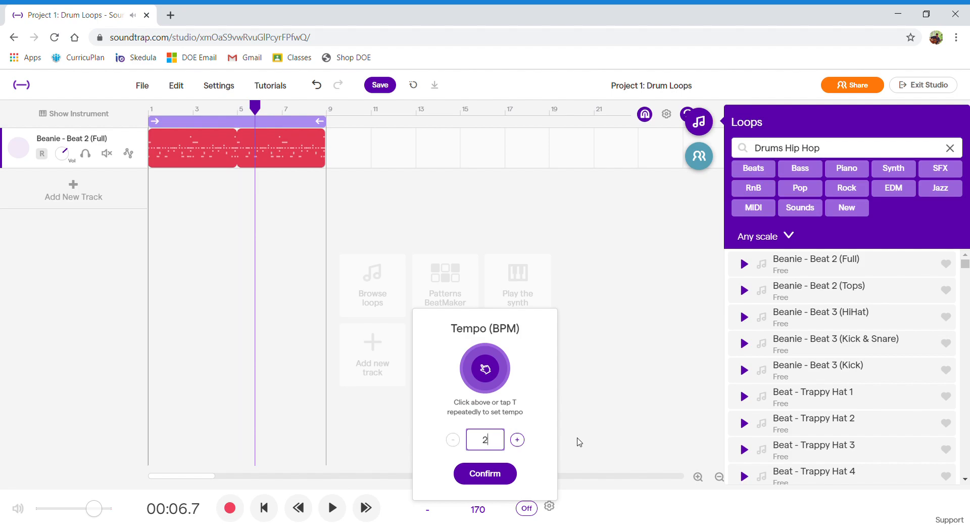
text(200)
click(496, 472)
drag(259, 111, 149, 111)
click(335, 510)
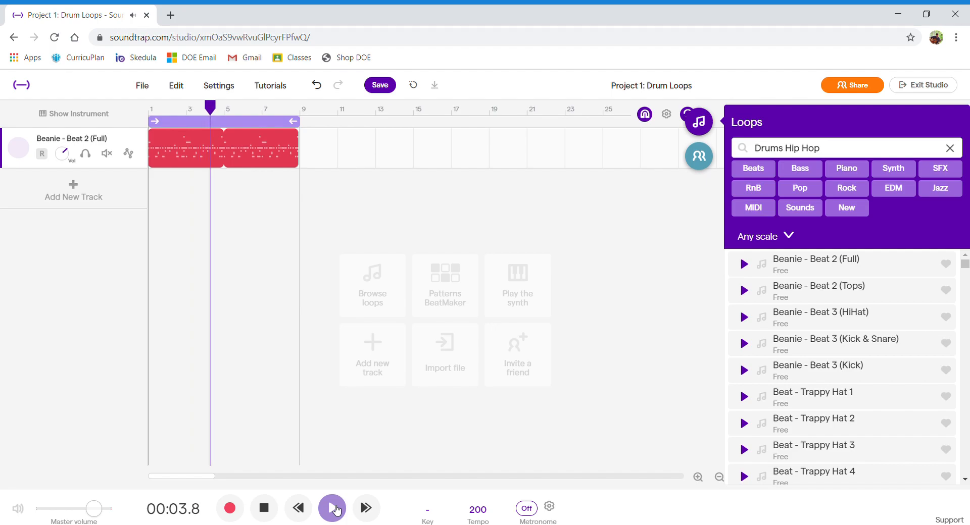
click(263, 508)
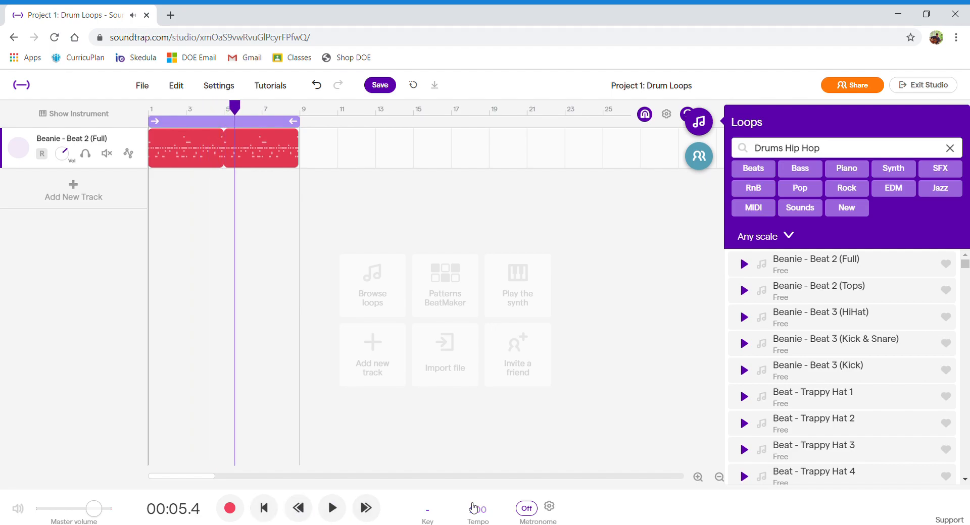
Set the project tempo to 80 BPM, then play the beat from bar 1 and stop it
click(474, 509)
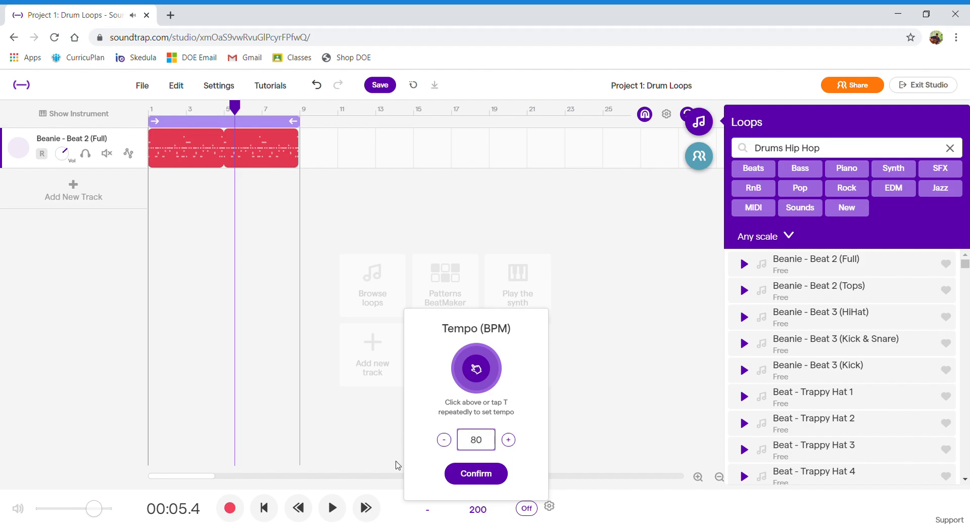
click(489, 472)
drag(237, 108, 147, 104)
click(332, 508)
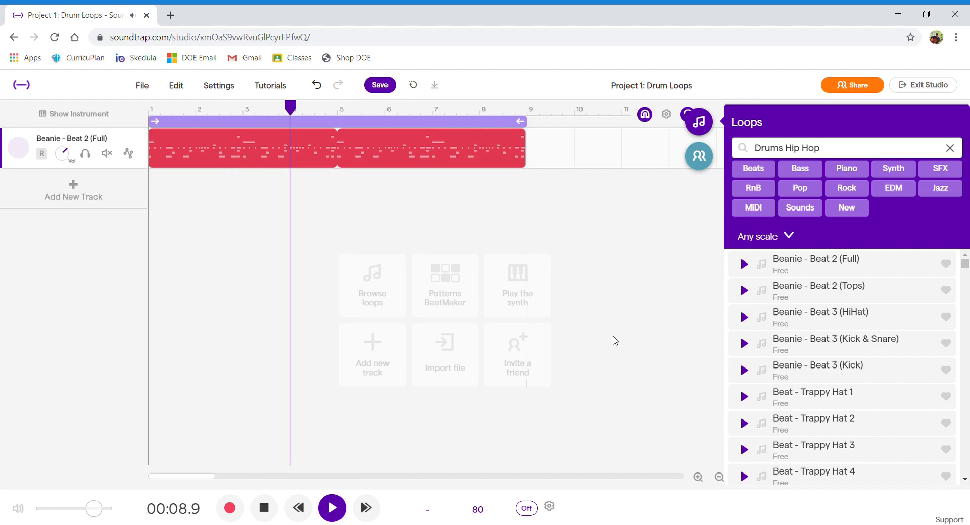
click(264, 512)
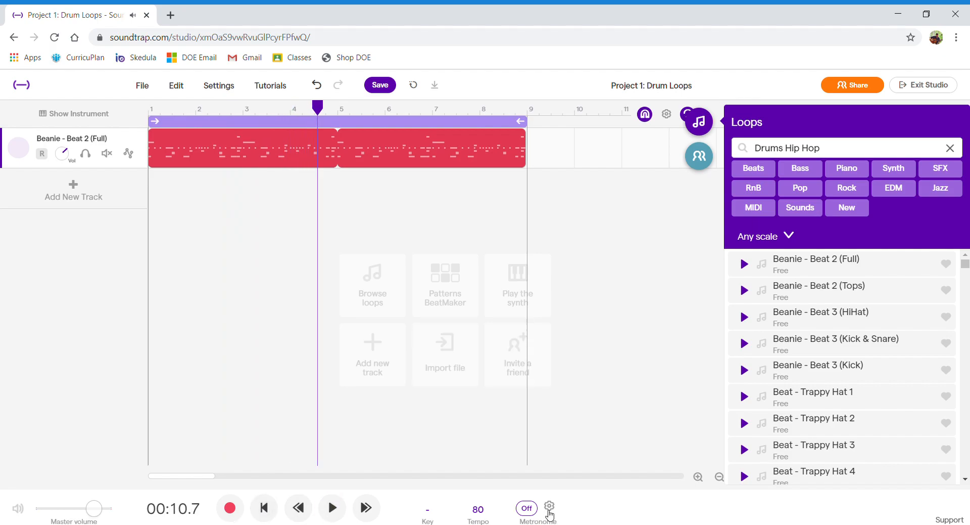
Set the project tempo back to 170 BPM and play the beat from bar 1
click(487, 514)
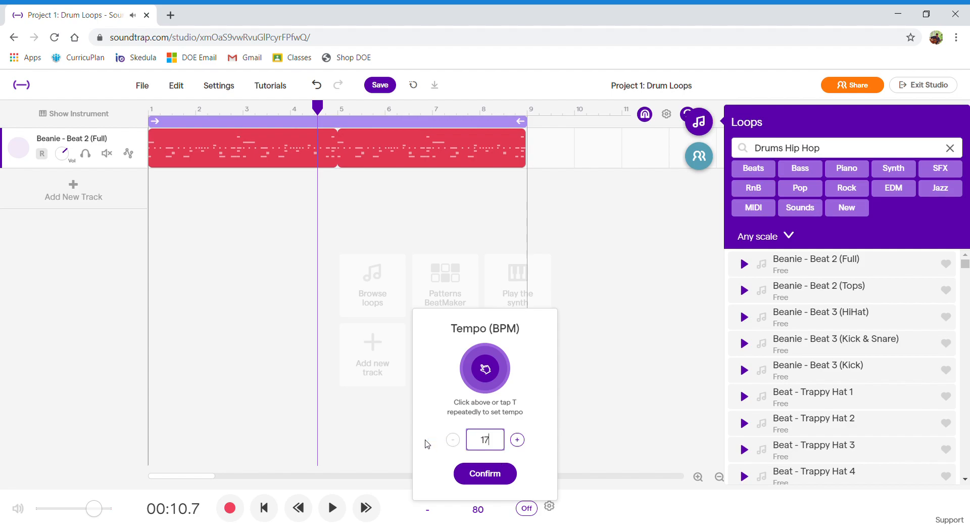
click(482, 473)
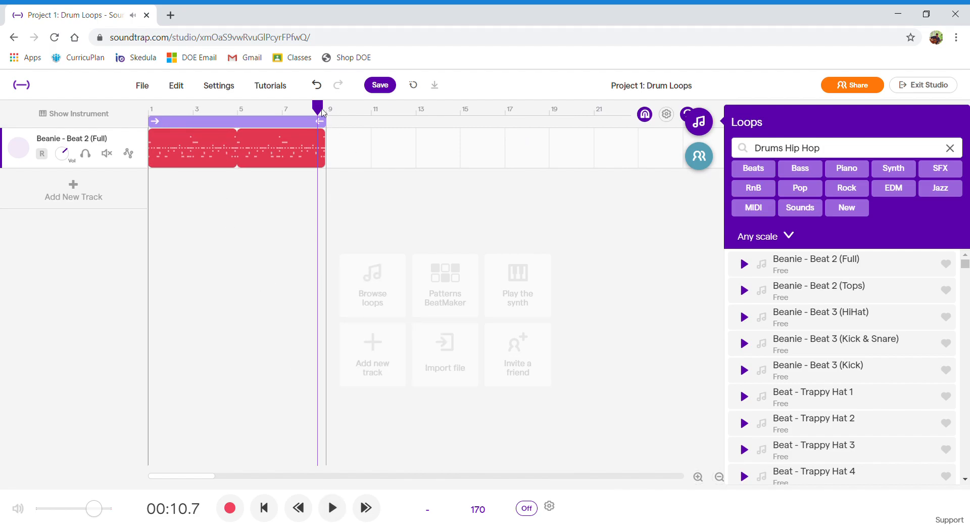
drag(317, 111, 130, 109)
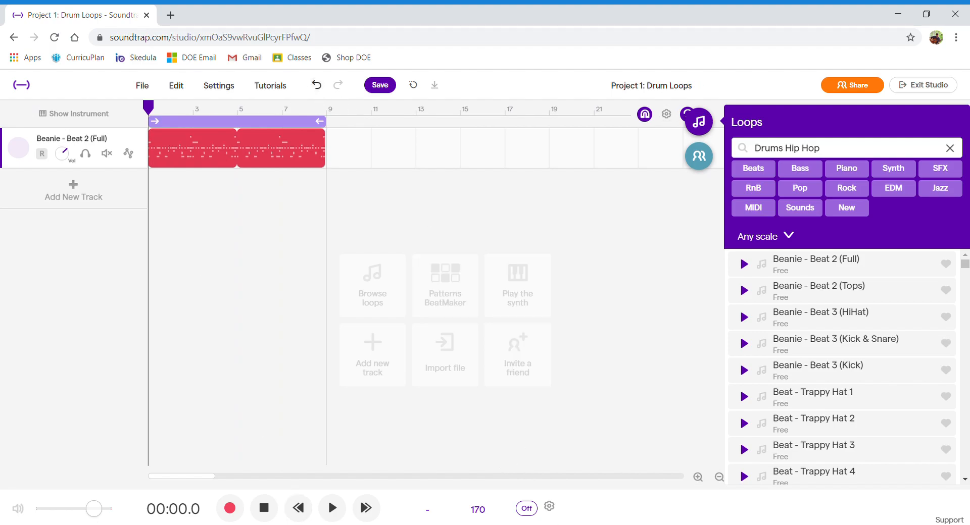
click(332, 508)
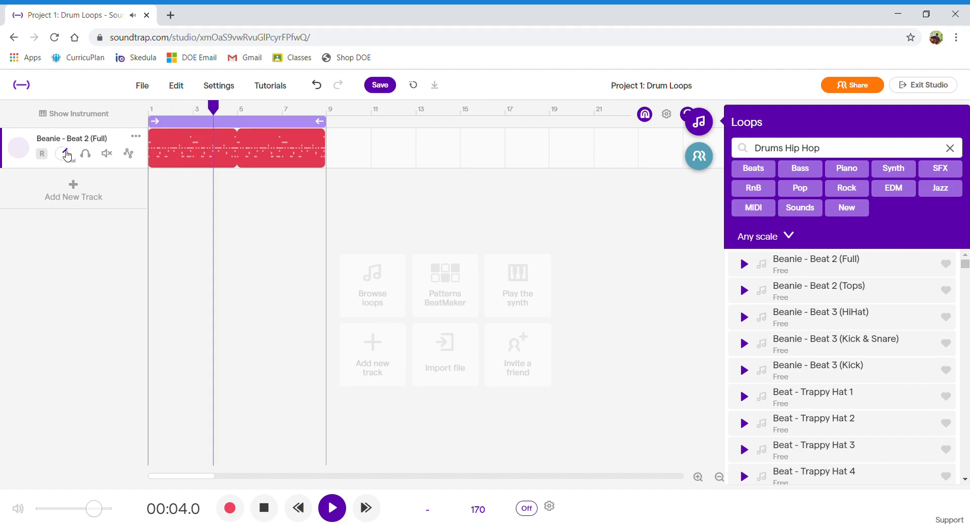
Turn the Beanie - Beat 2 (Full) track's volume down and up during playback, ending at a high level, then stop and save the project
drag(66, 152, 64, 283)
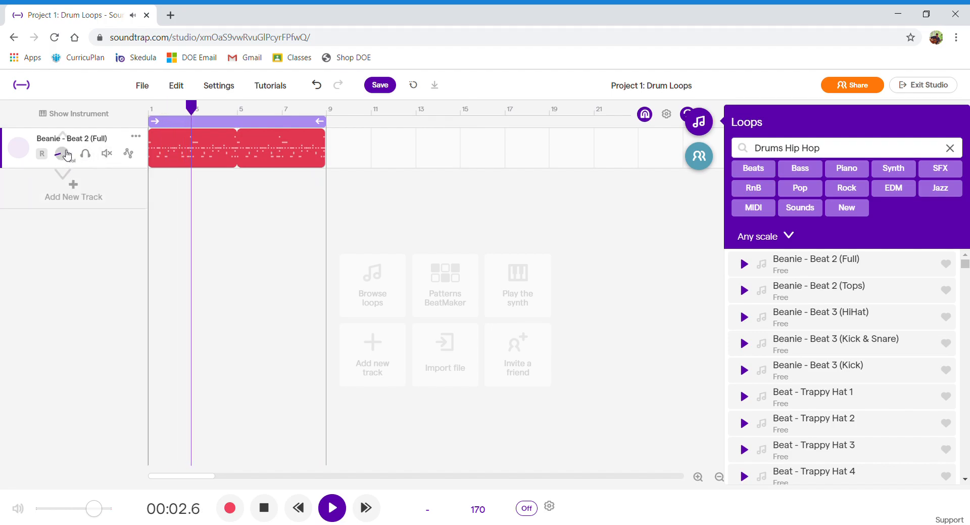
drag(64, 154, 60, 10)
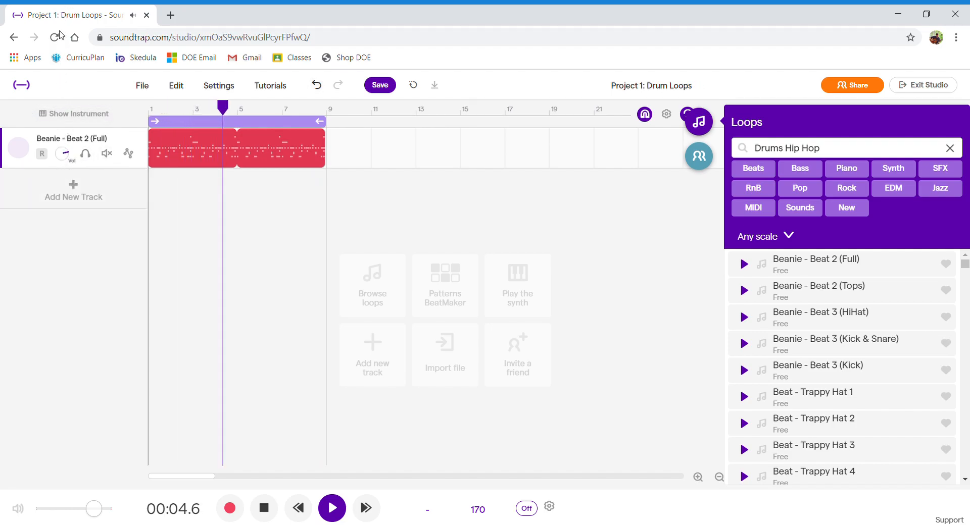
drag(66, 154, 64, 77)
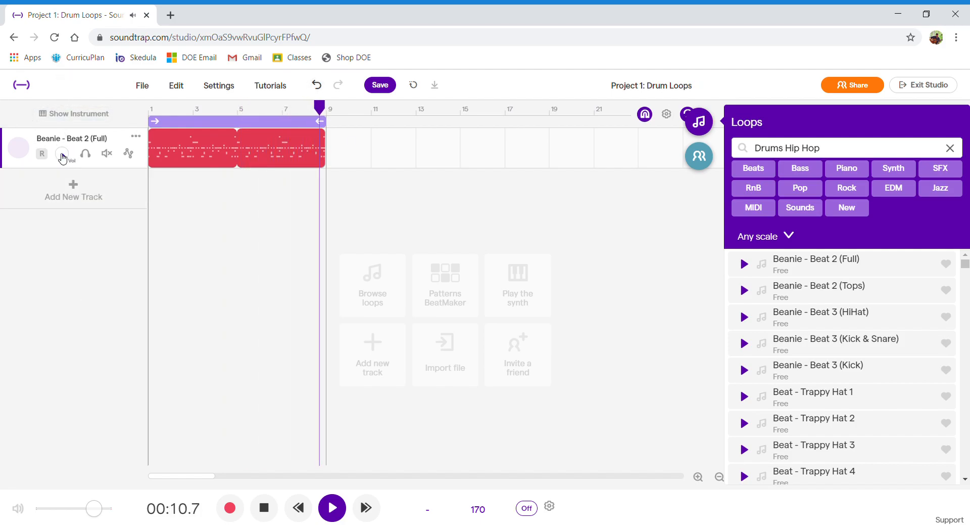
drag(63, 155, 32, 244)
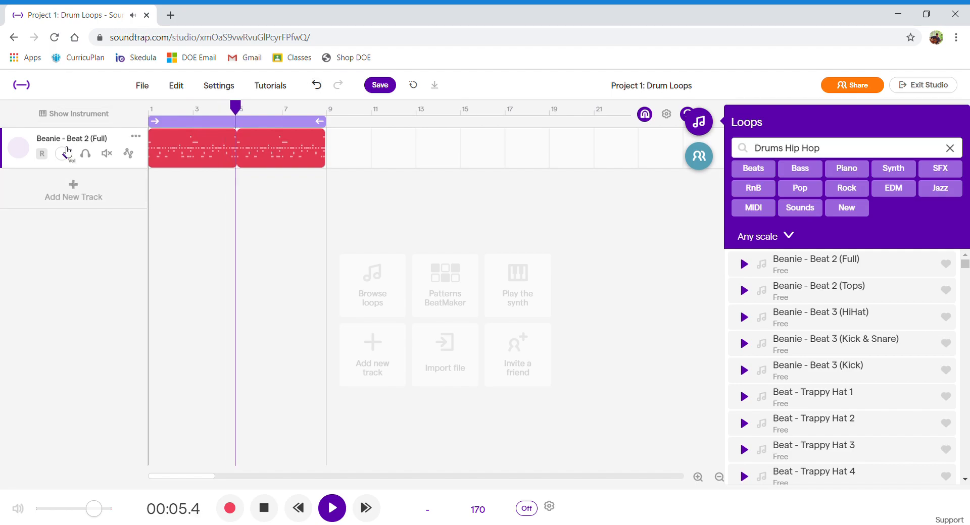
click(267, 507)
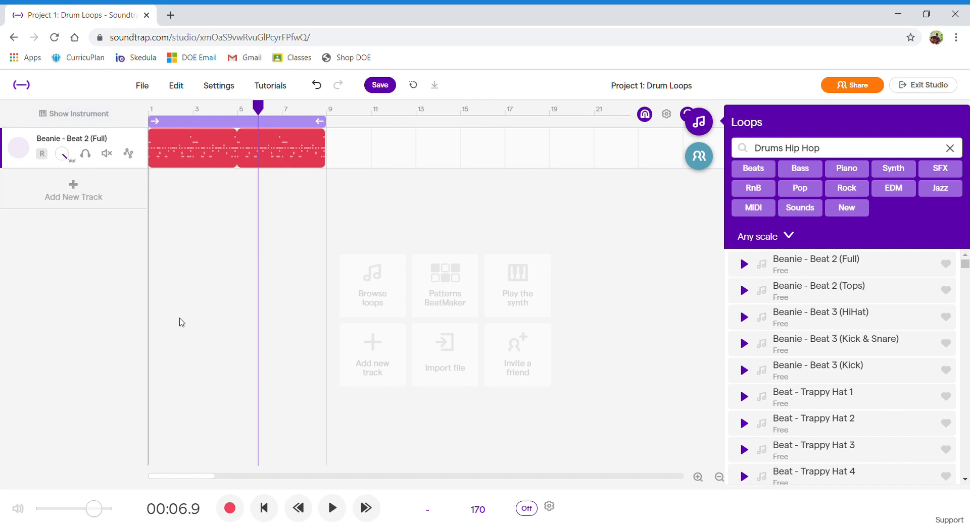
click(378, 86)
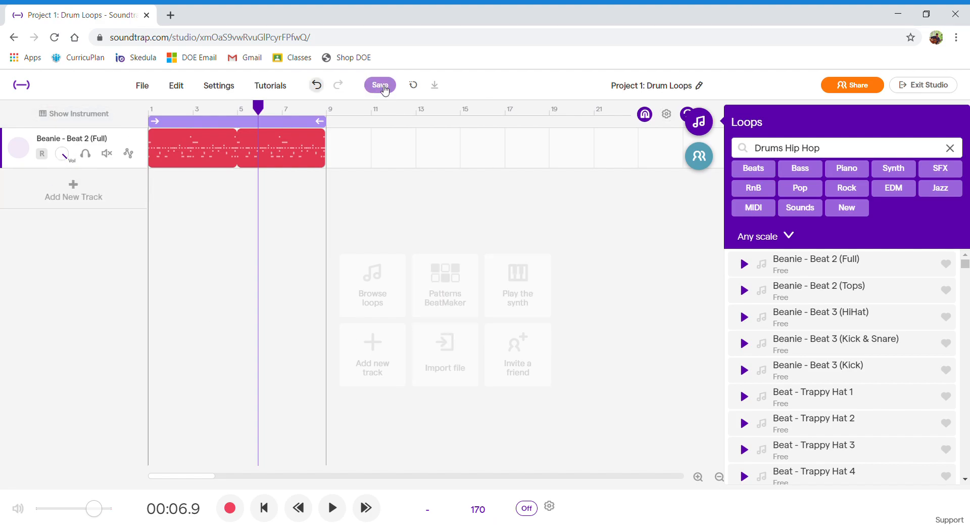